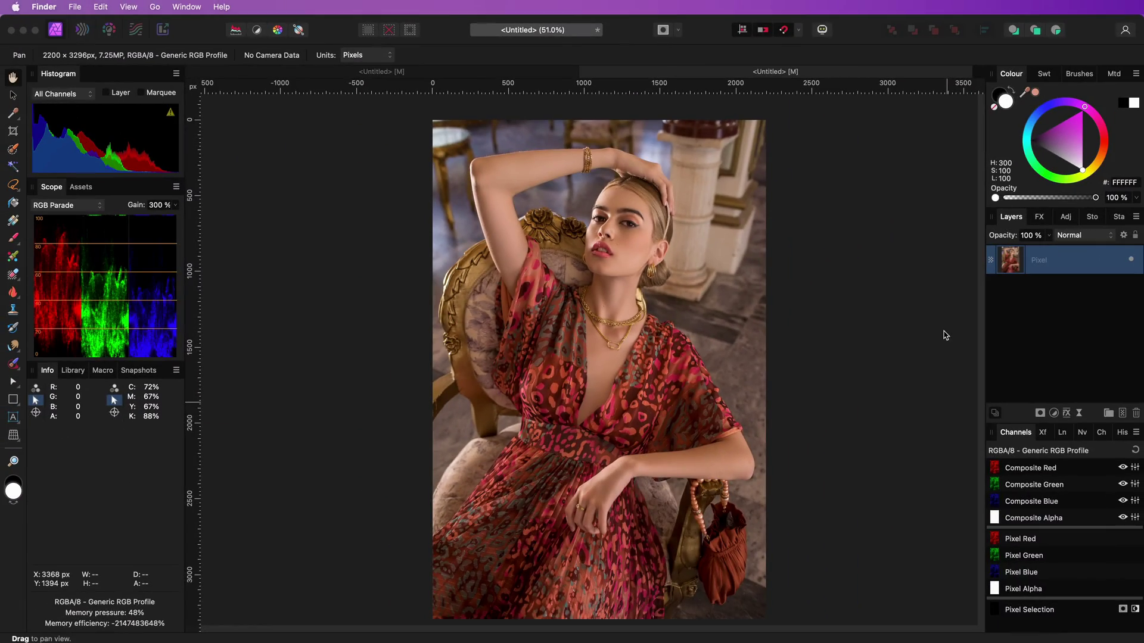
Try a Vibrance adjustment boosting saturation to 51%, then discard it
left_click(1053, 413)
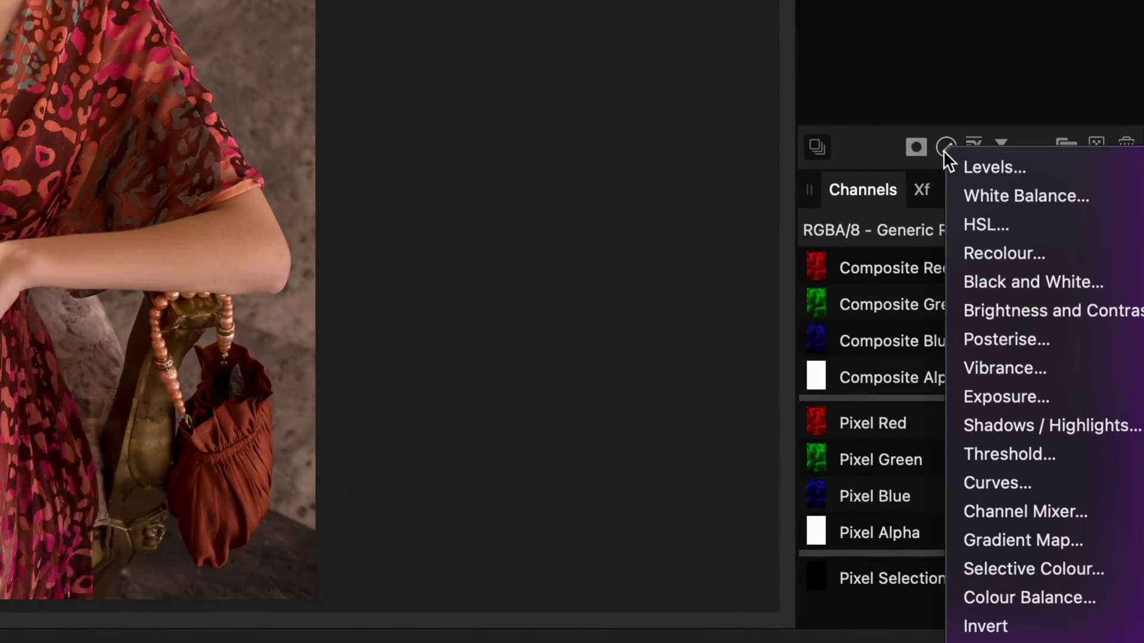
left_click(1026, 362)
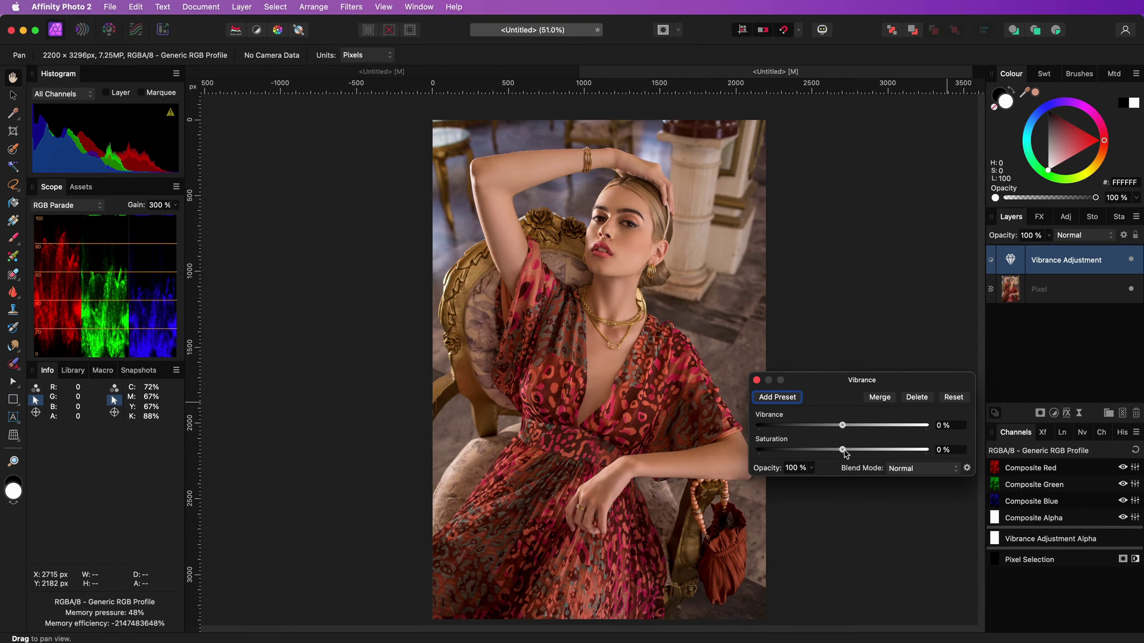
left_click_drag(843, 453, 888, 454)
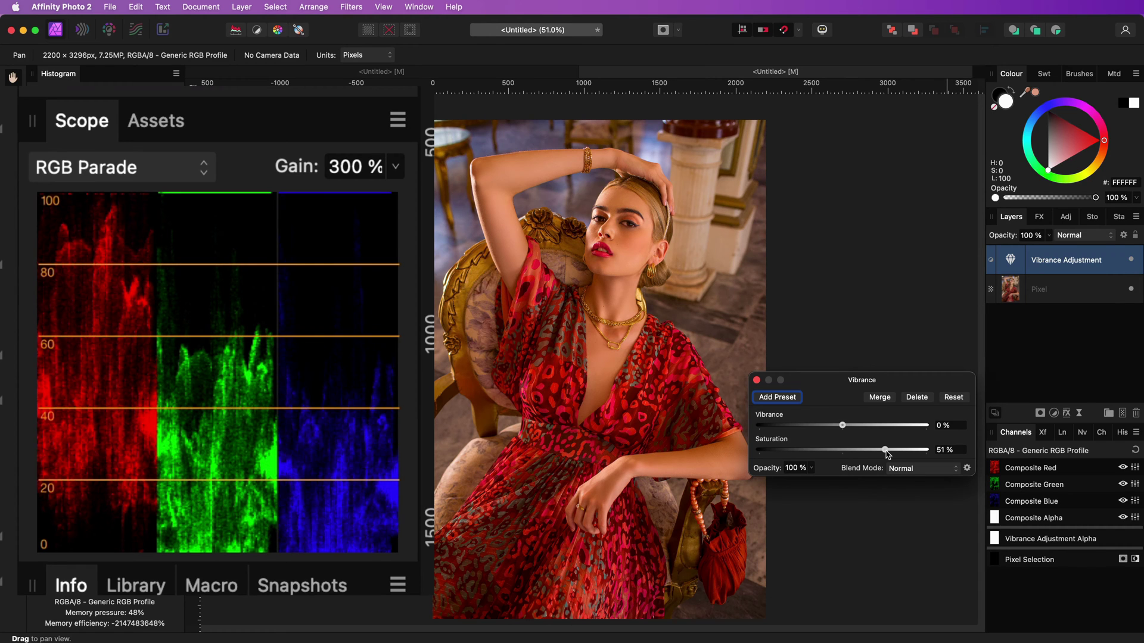
left_click(910, 397)
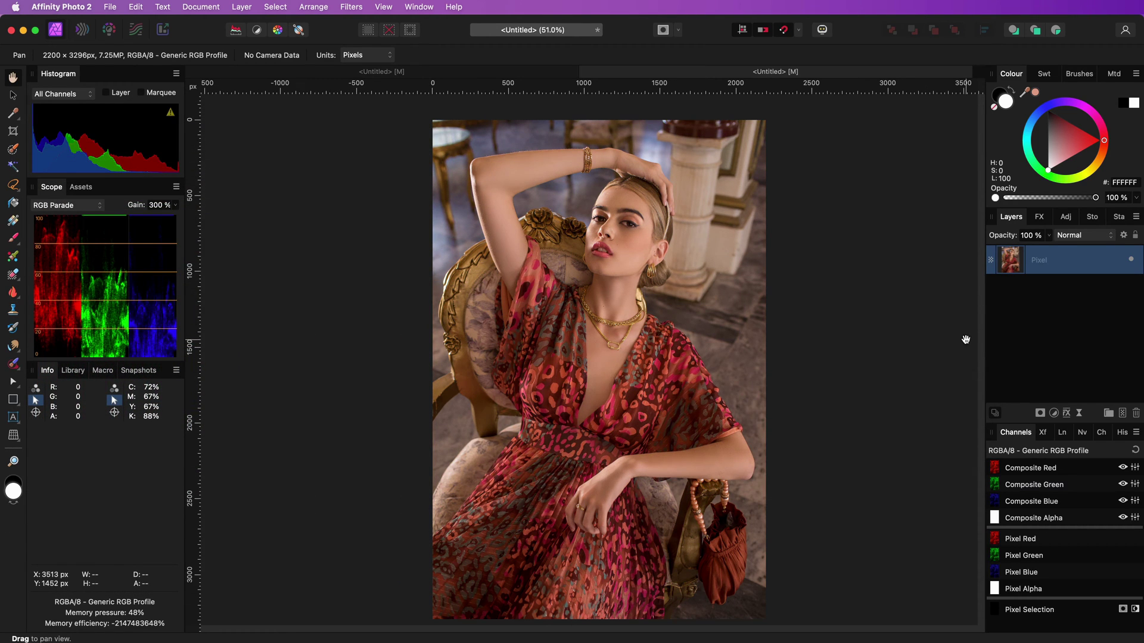
Add an HSL adjustment and set Saturation Shift to 33%, after first trying 57%
left_click(1053, 413)
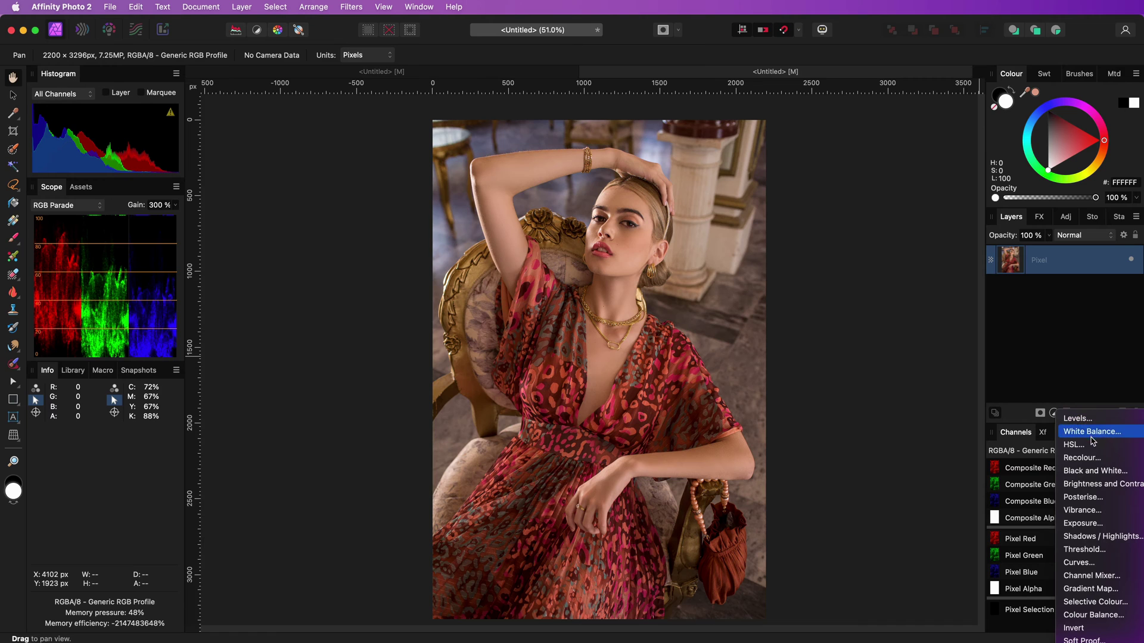
left_click(1084, 444)
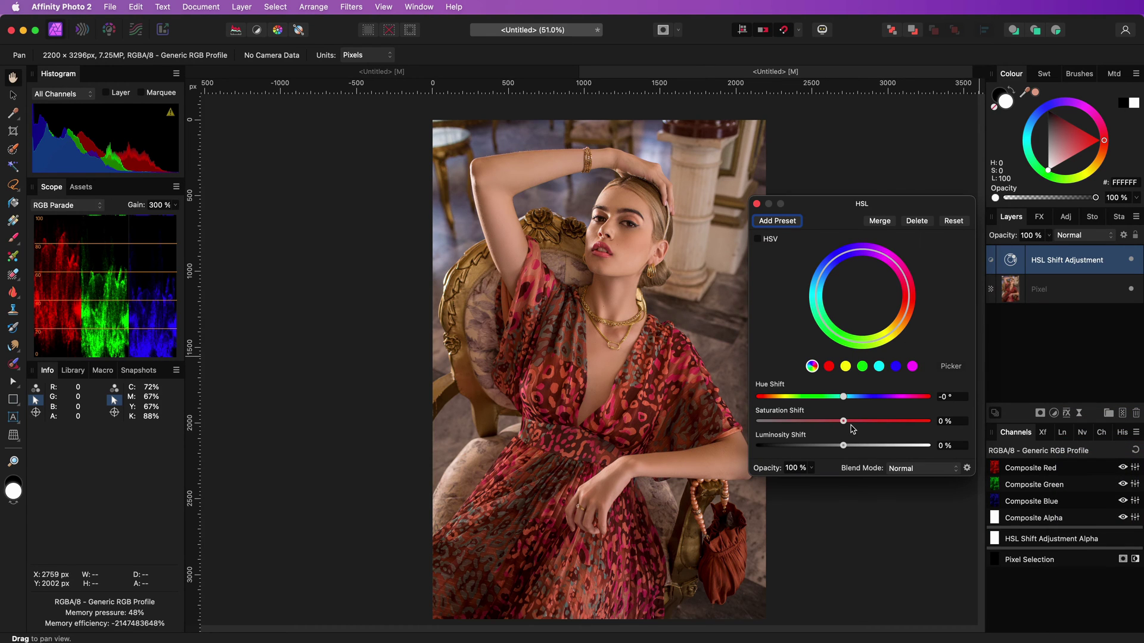
left_click_drag(844, 422, 892, 422)
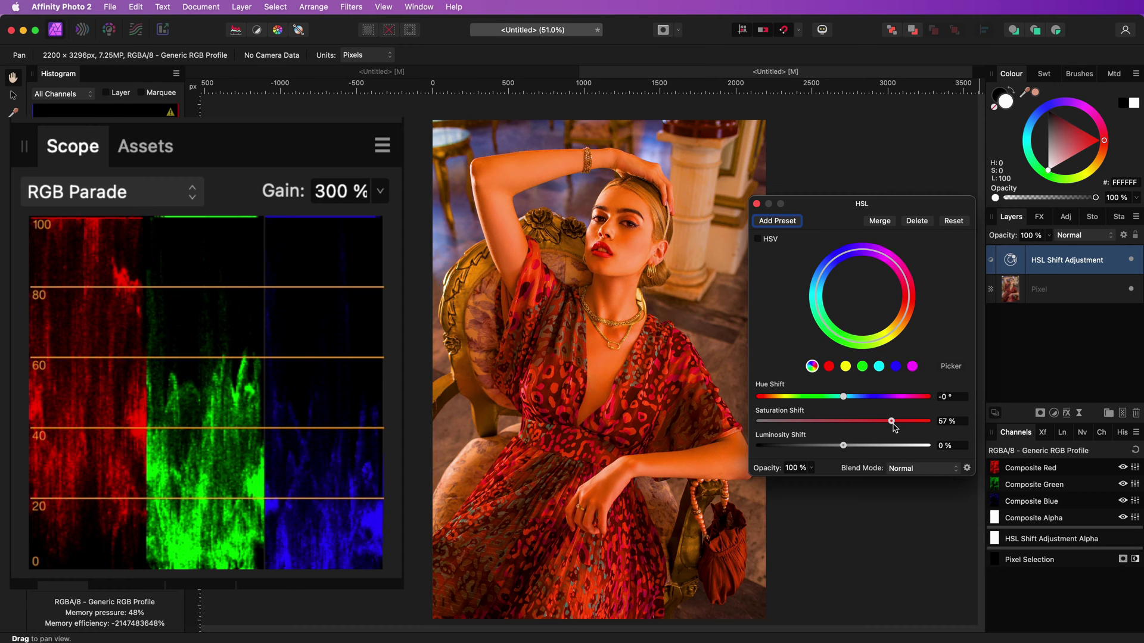
left_click_drag(893, 425, 873, 425)
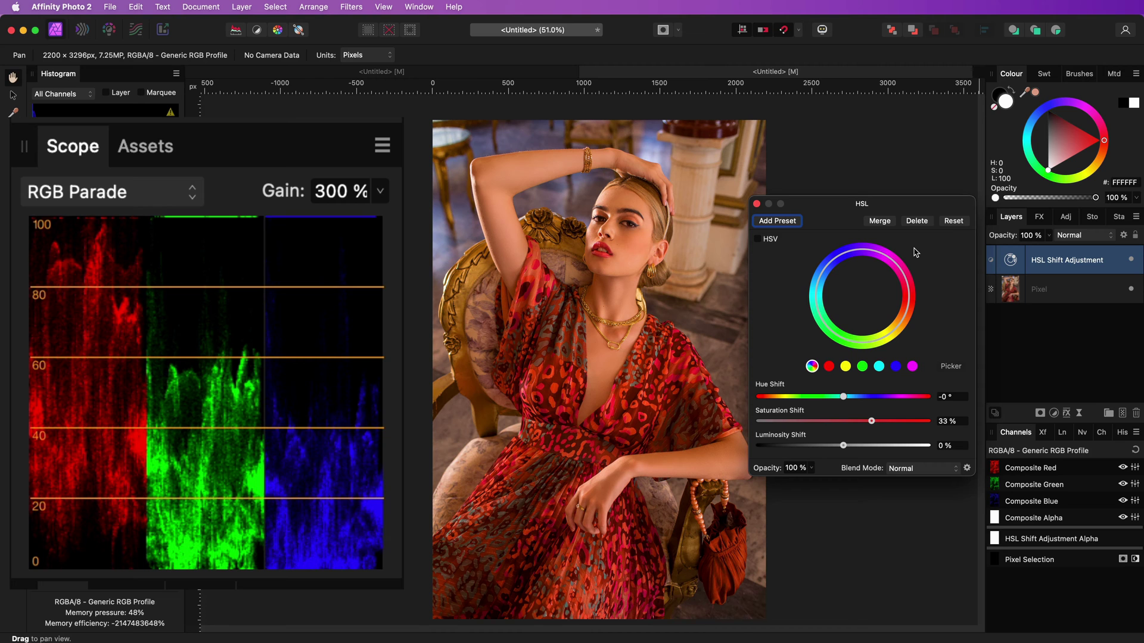
Reset Saturation Shift to 0%, raise it to 52%, then lower it to about 28%
double_click(873, 423)
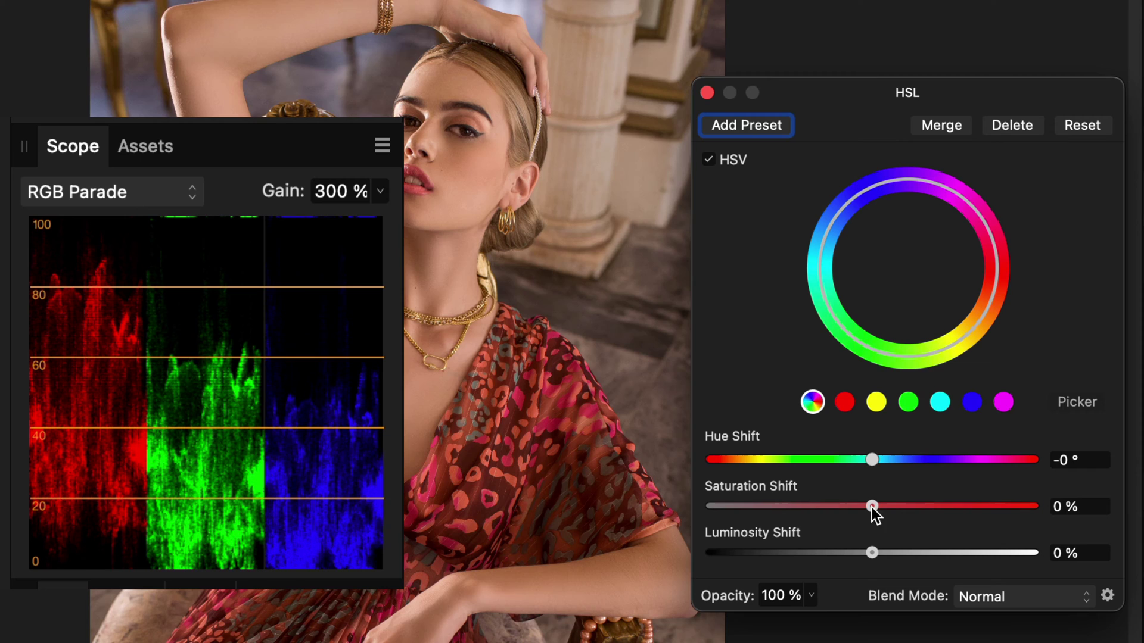
left_click_drag(872, 506, 956, 508)
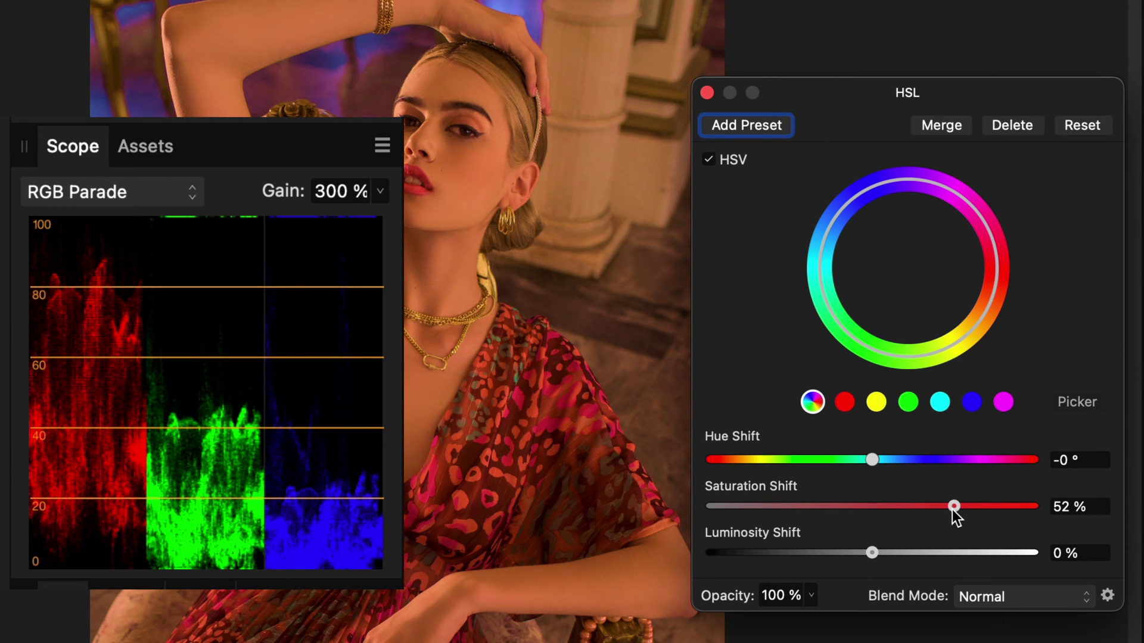
left_click_drag(952, 509, 918, 506)
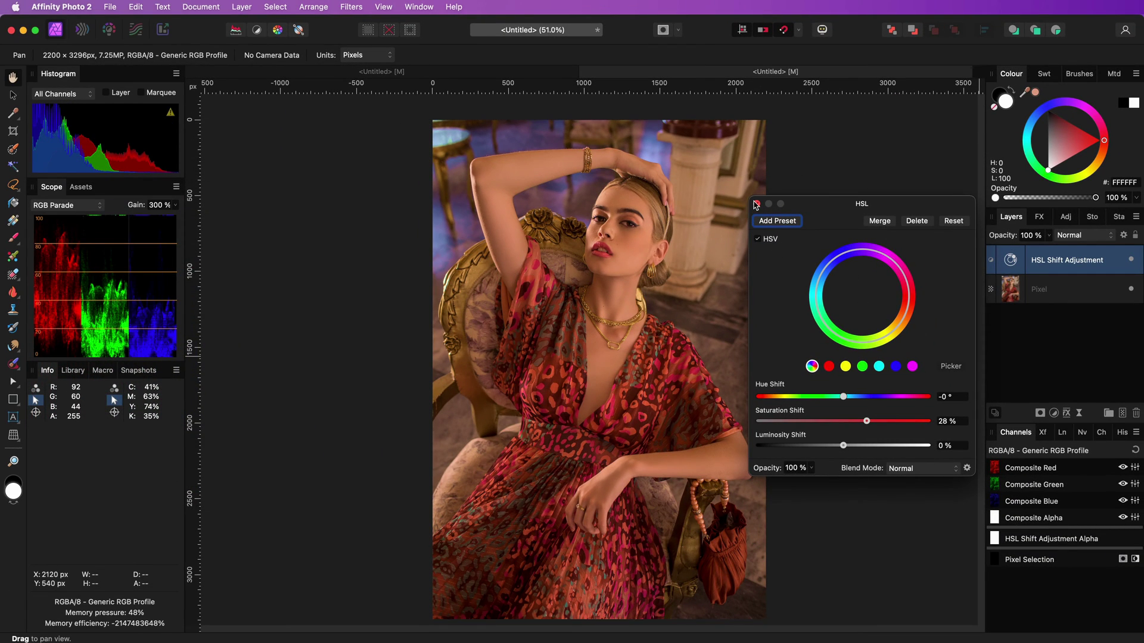
Delete the HSL Shift layer and convert the document's colour format to RGB/32 (HDR)
left_click(755, 203)
key("Delete")
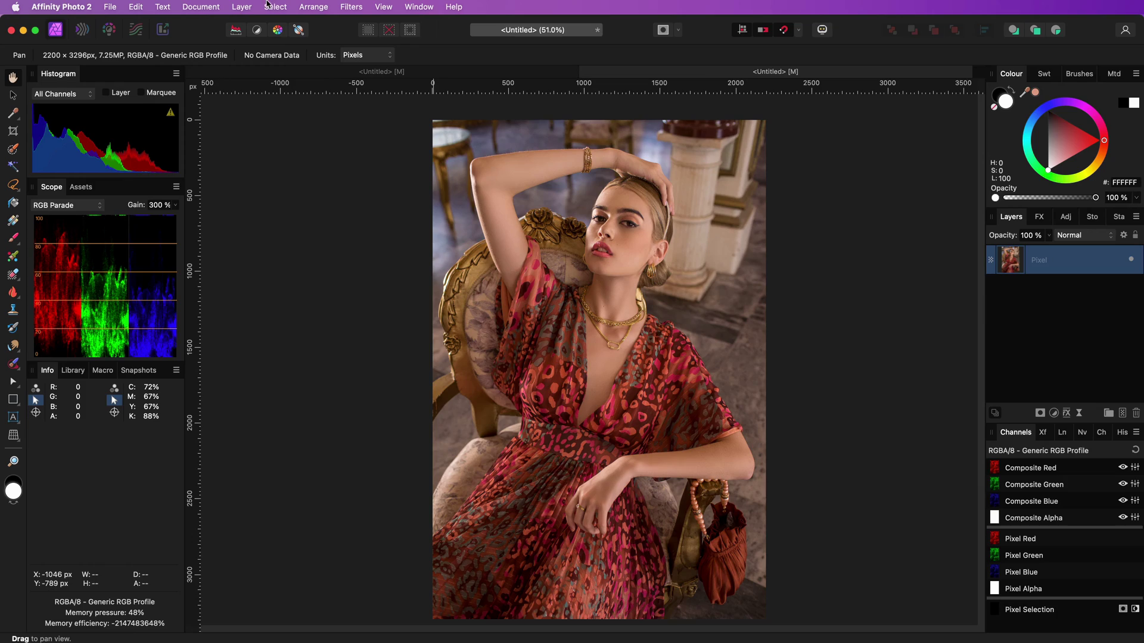
left_click(213, 7)
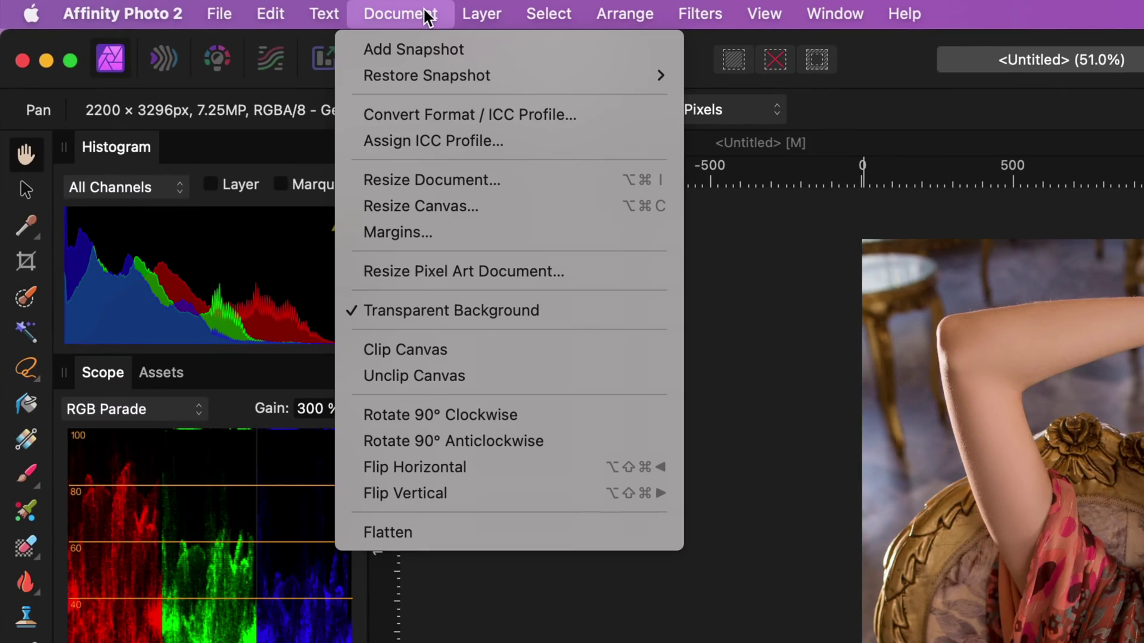
left_click(437, 115)
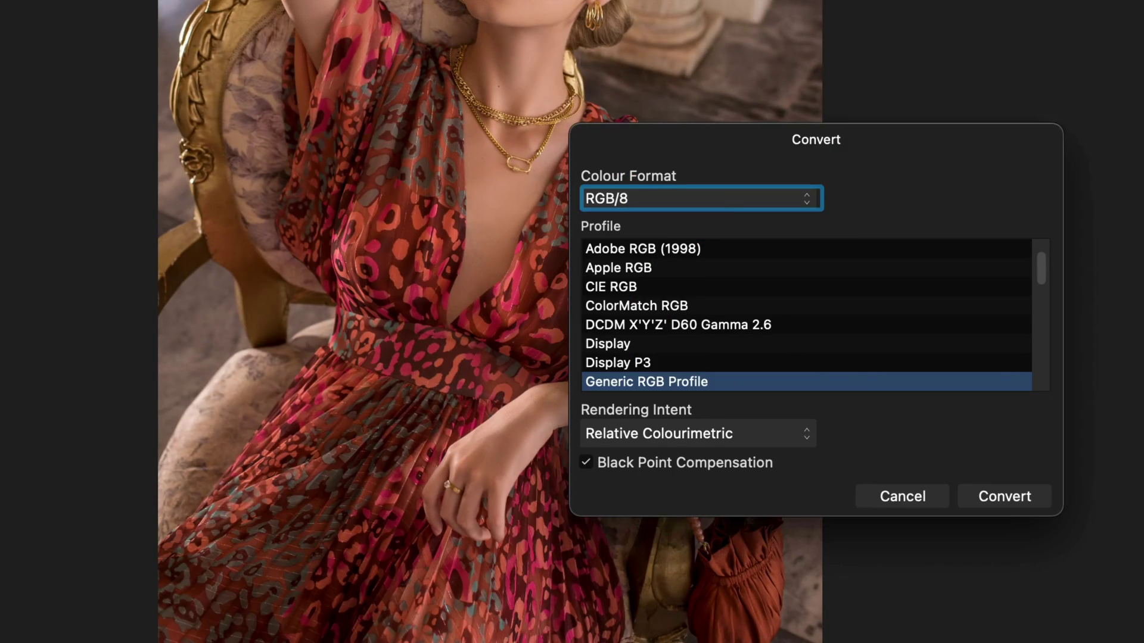
left_click(701, 195)
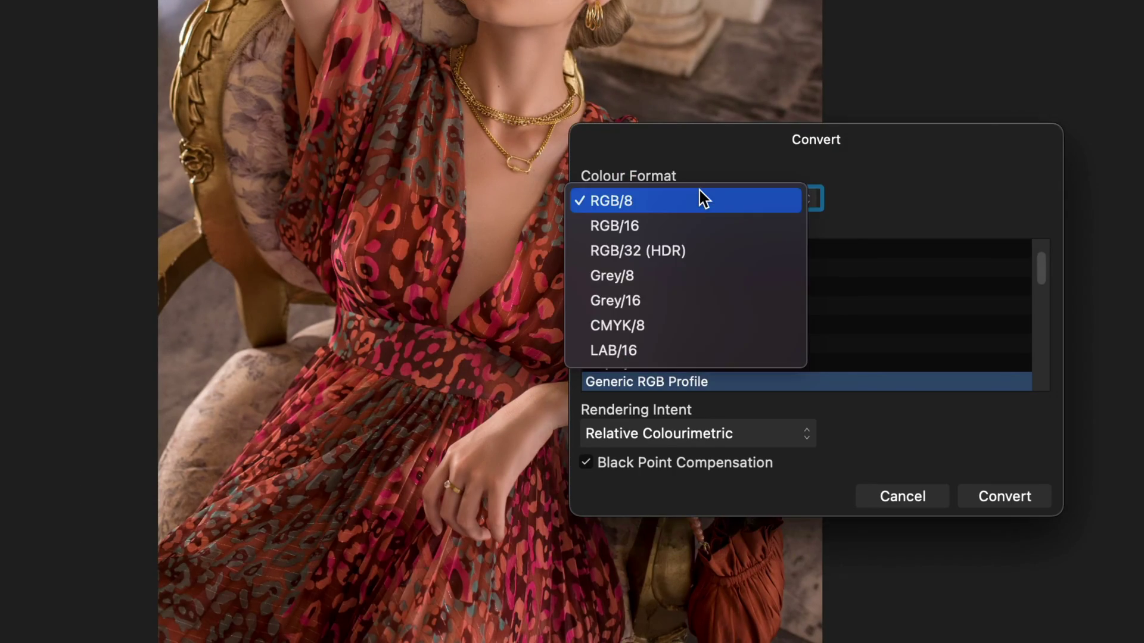
left_click(700, 249)
left_click(1024, 499)
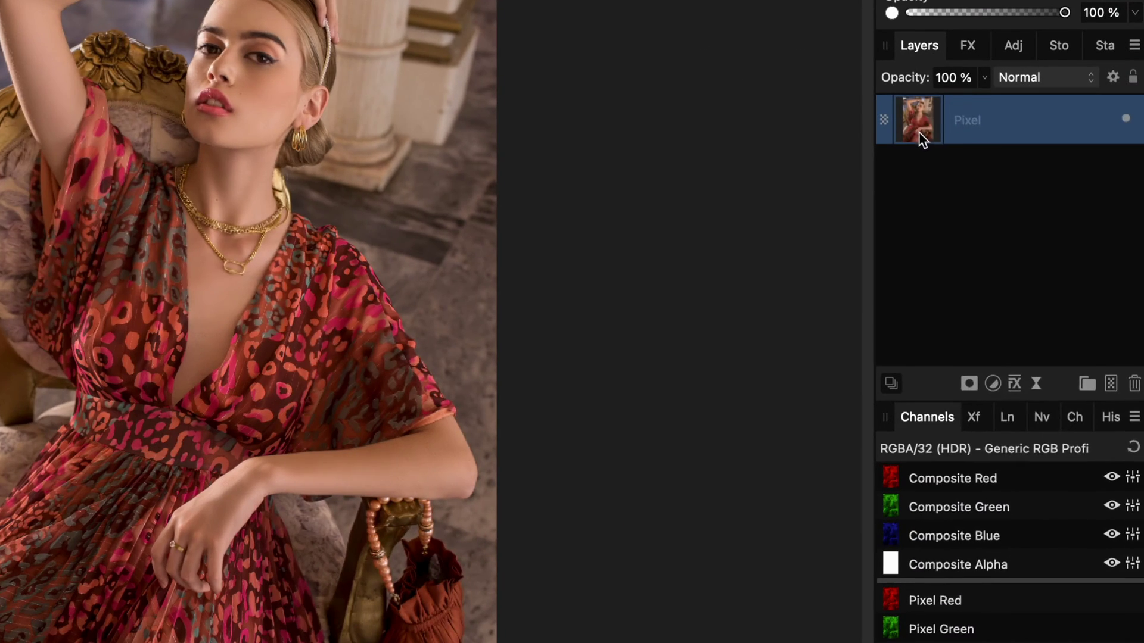
Duplicate the Pixel layer, add an HSV Saturation Shift of -100%, and nest it inside the copy
right_click(1011, 260)
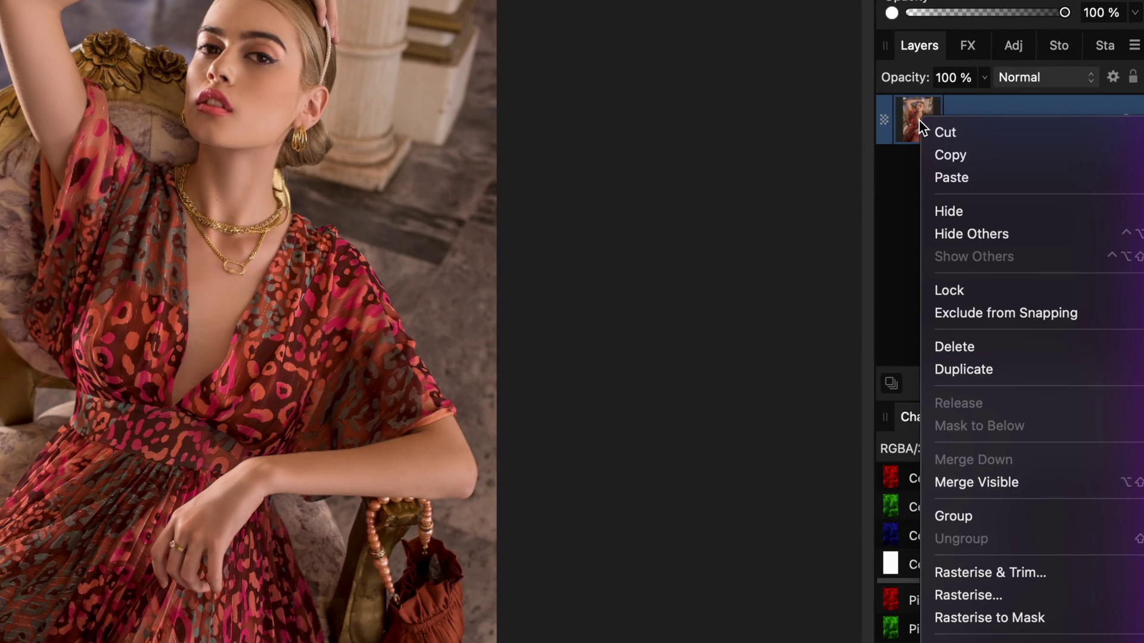
left_click(963, 369)
left_click(991, 382)
left_click(1016, 437)
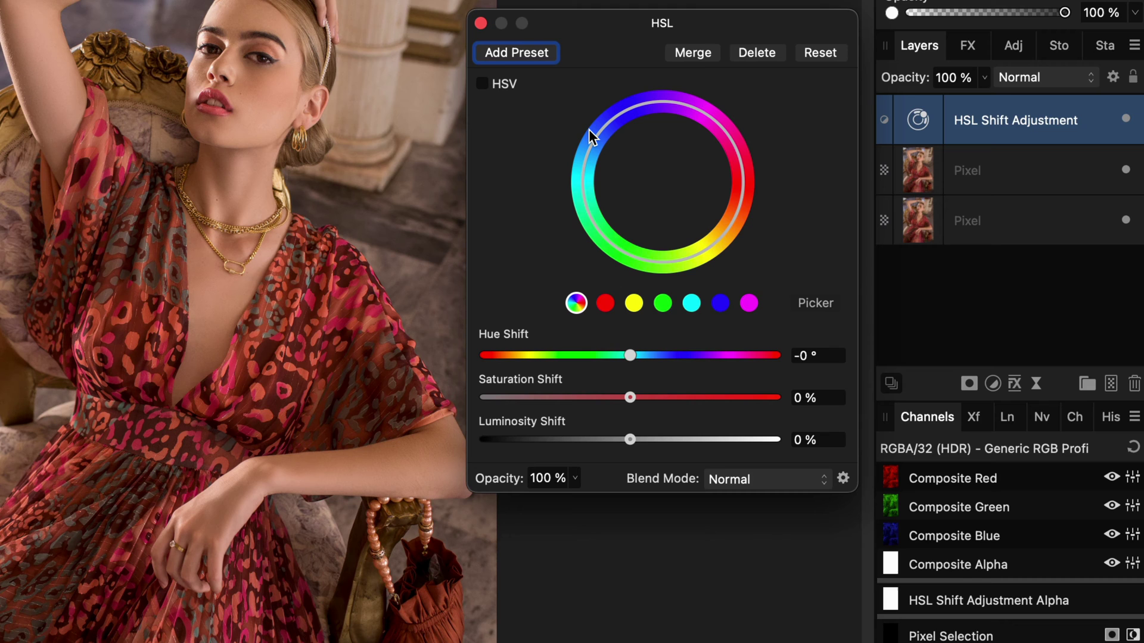
left_click(500, 84)
left_click_drag(629, 397, 431, 379)
left_click(481, 23)
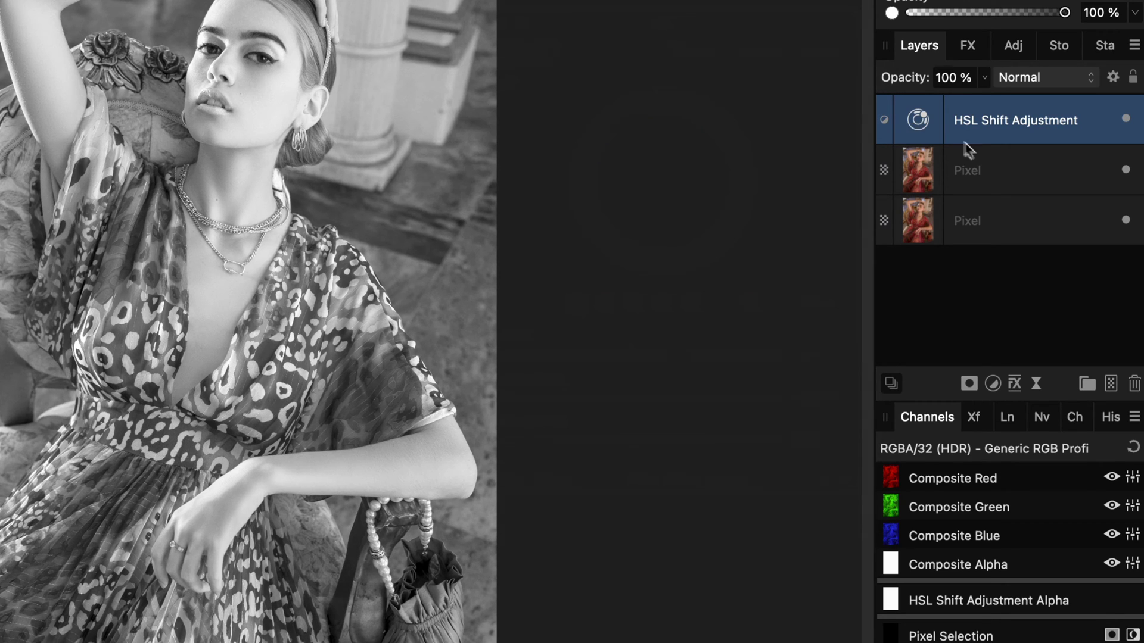
left_click_drag(914, 126, 974, 162)
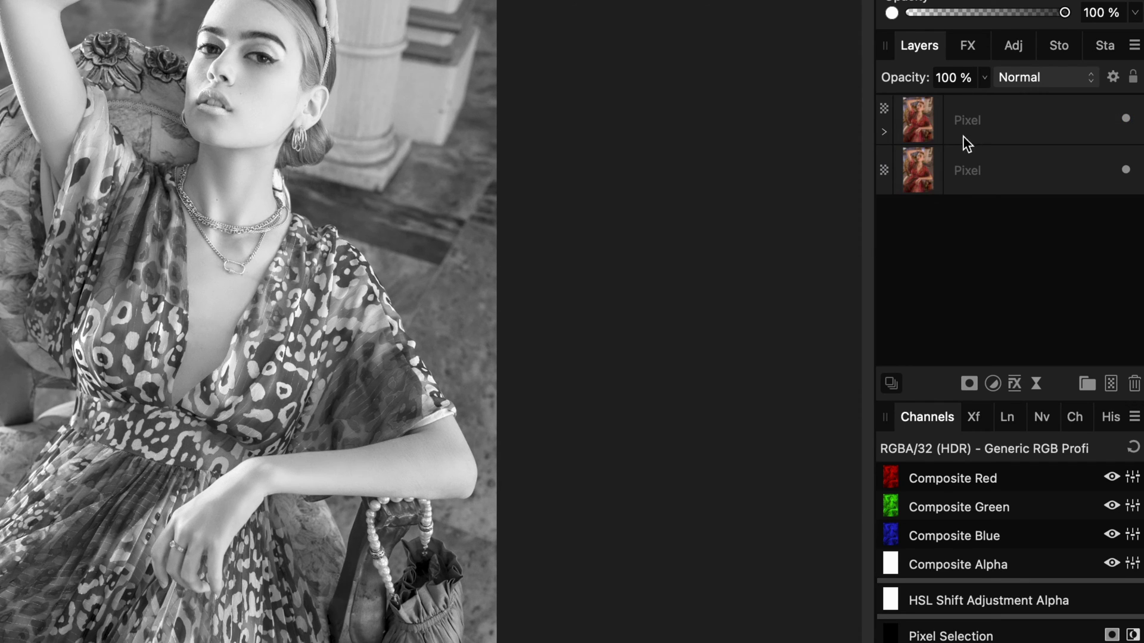
Set the black-and-white Pixel copy's blend mode to Subtract
left_click(912, 124)
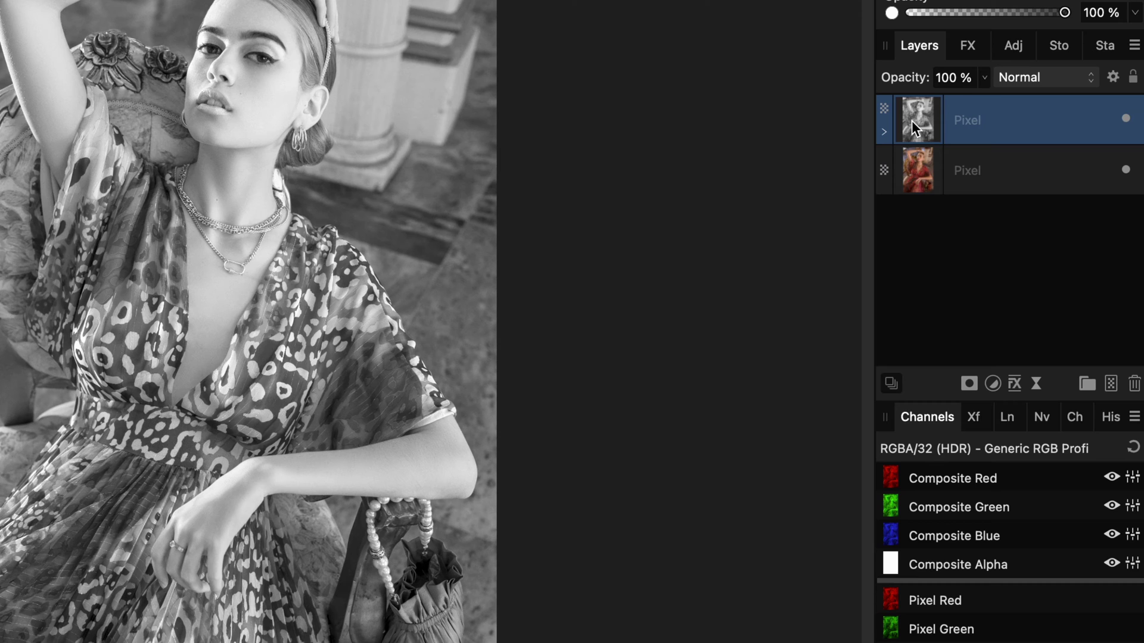
left_click(1027, 86)
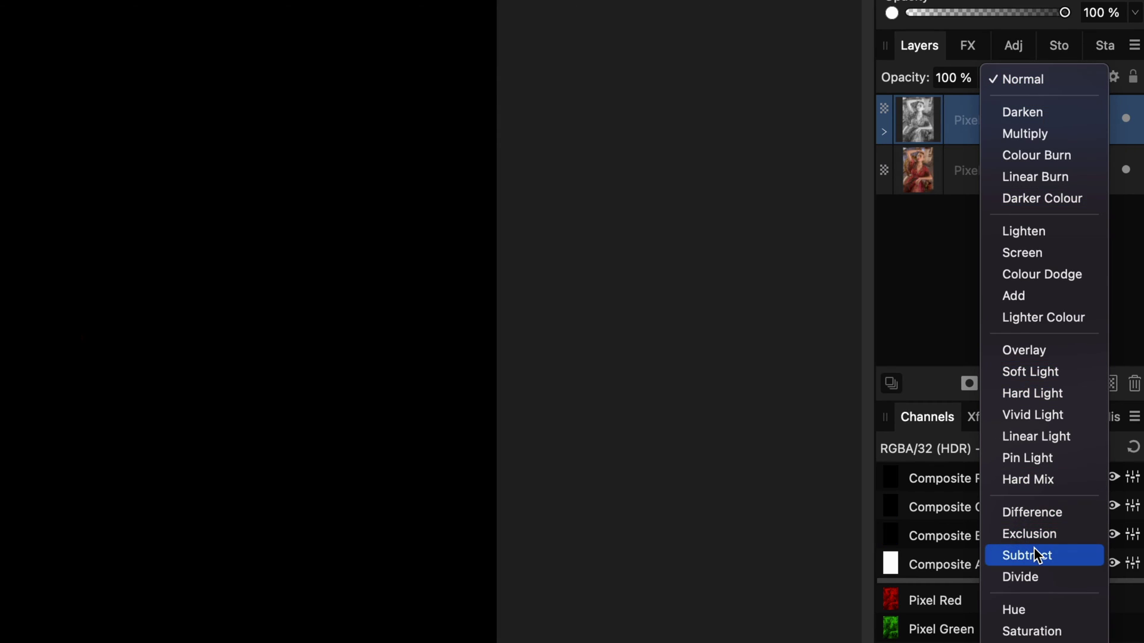
left_click(1037, 555)
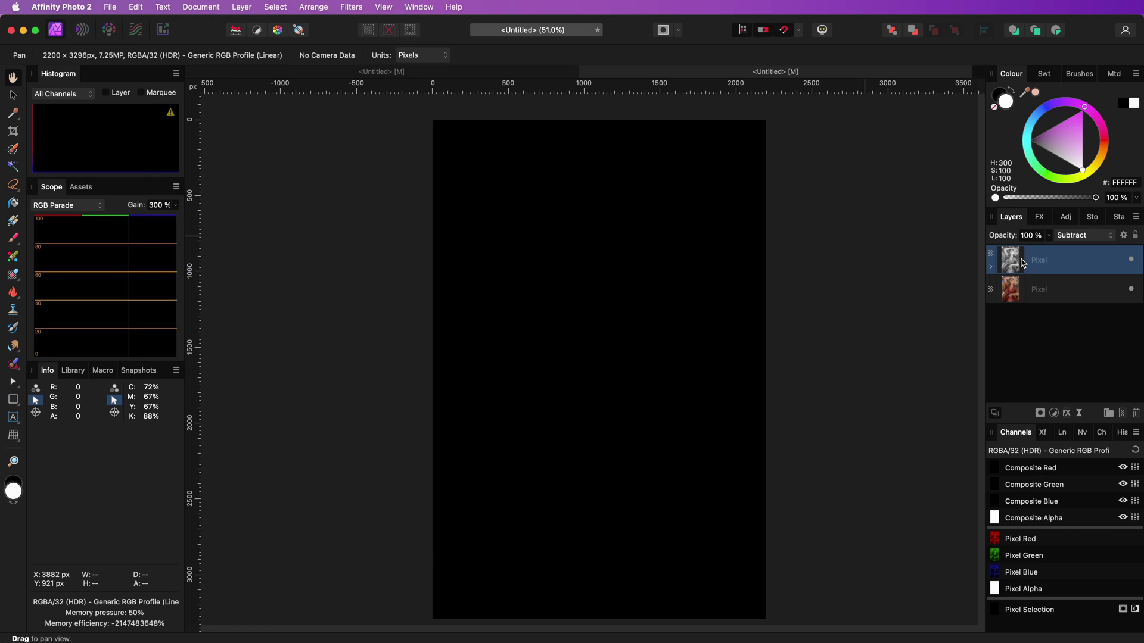
Convert the document's colour format to RGB/32 (HDR)
left_click(485, 231)
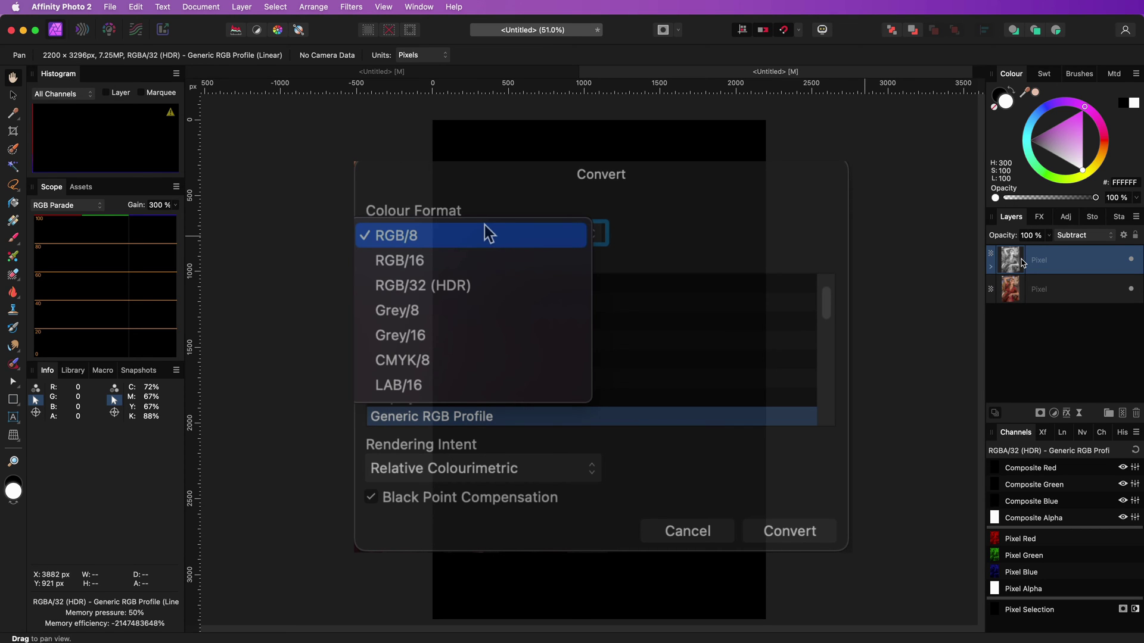
left_click(485, 285)
key("Return")
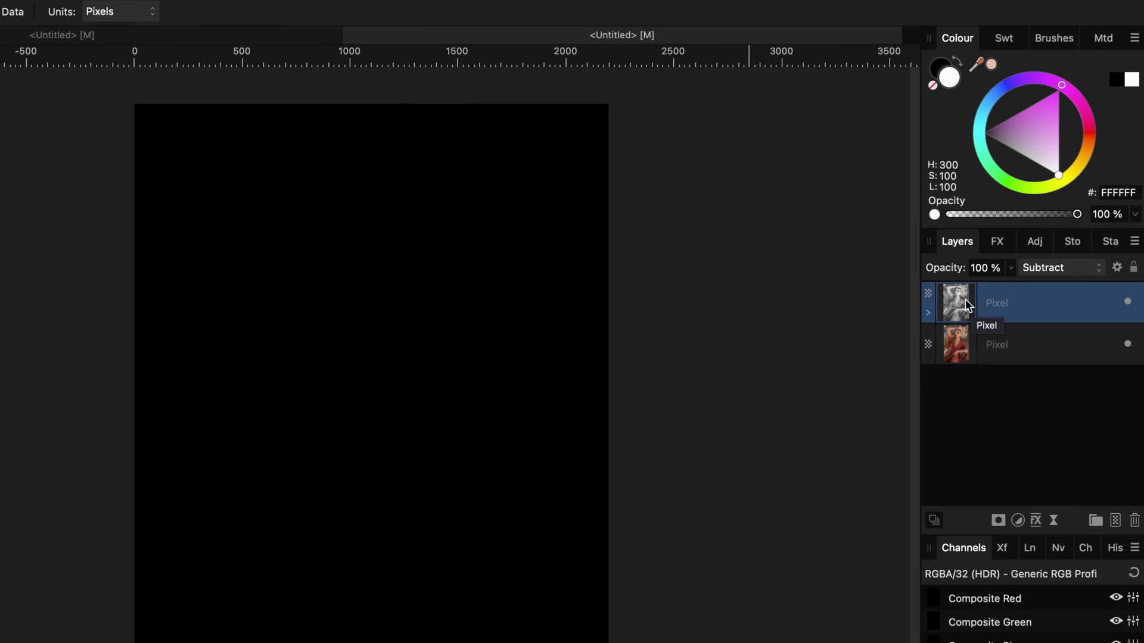
Duplicate the top grey luminance layer and set the copy's blend mode to Add
right_click(1022, 261)
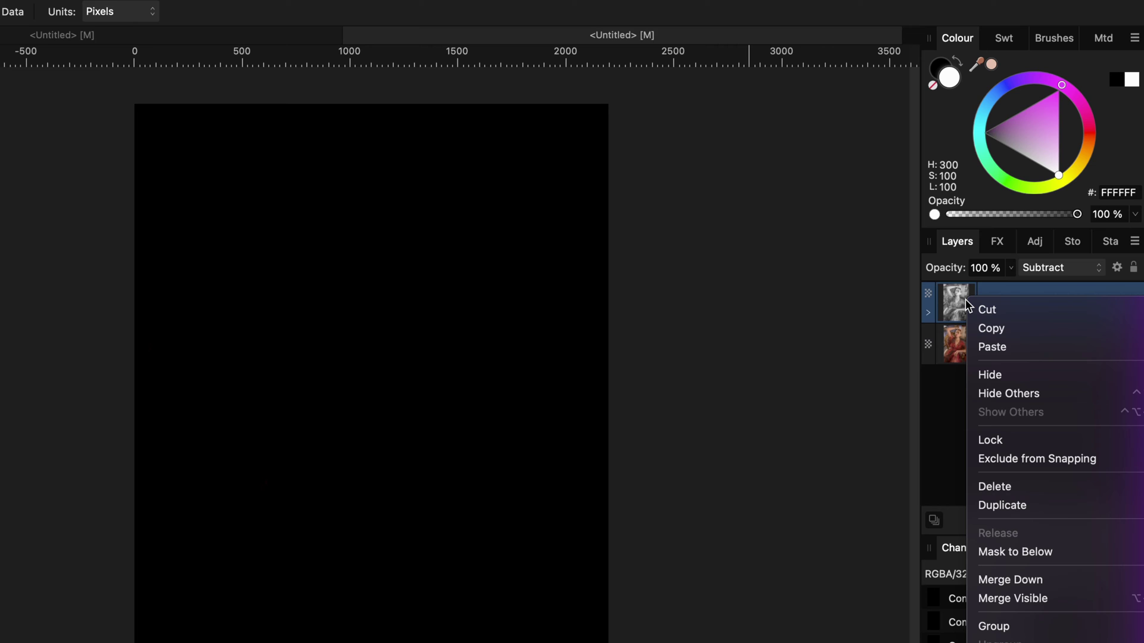
left_click(1009, 500)
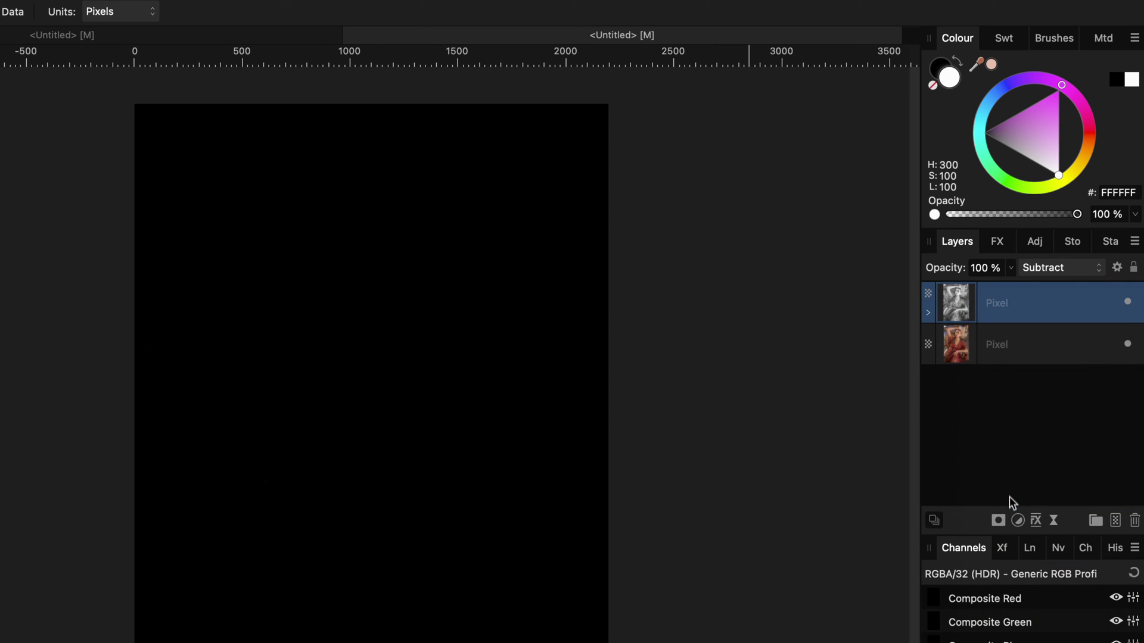
left_click(1059, 267)
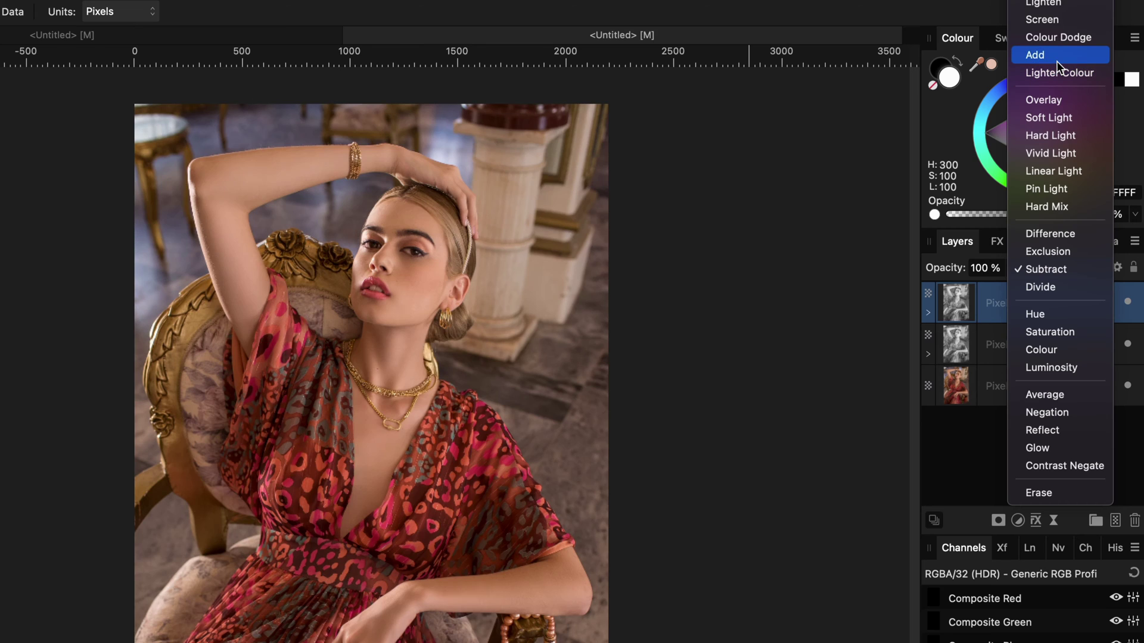
left_click(1056, 56)
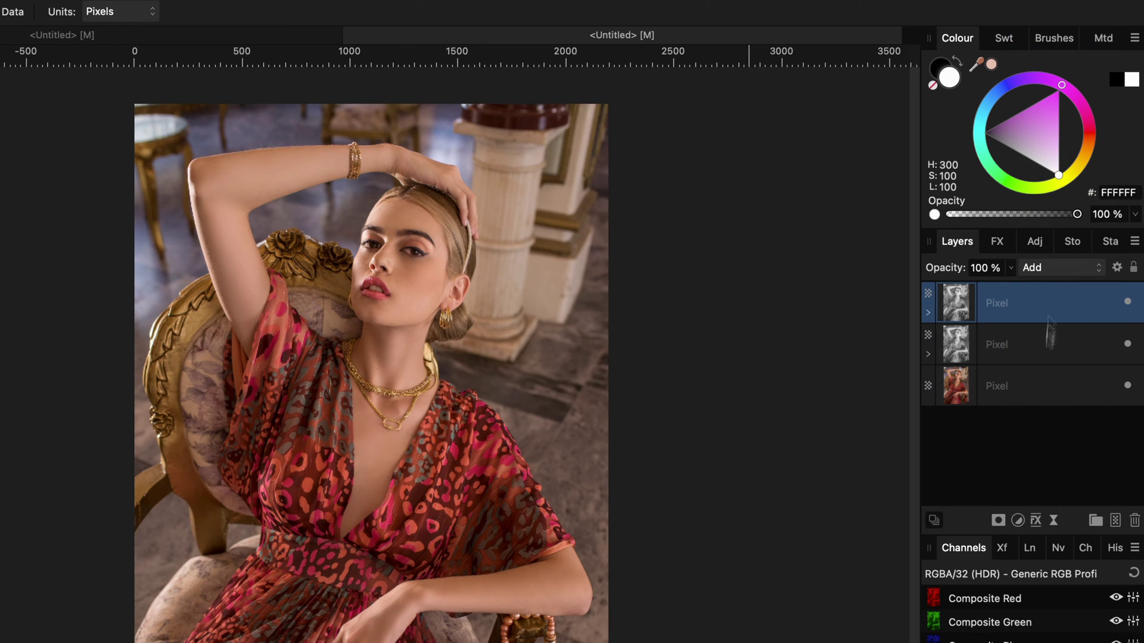
Toggle both grey layers' visibility to compare, then select the Subtract layer's nested HSL Shift
left_click(1034, 354, "shift")
left_click(1125, 347)
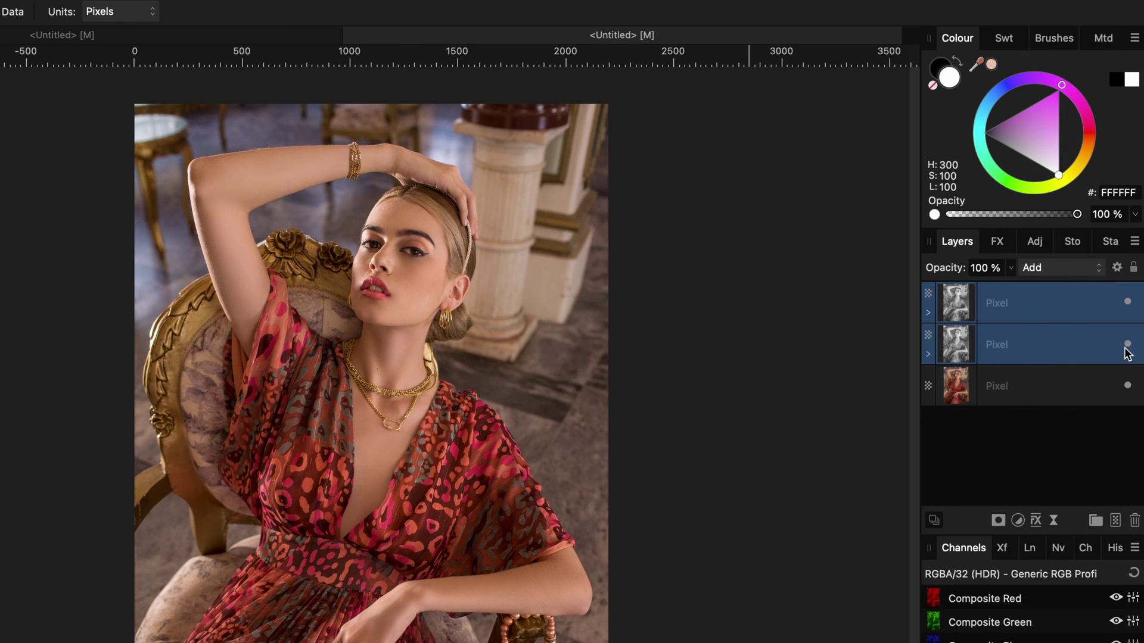
left_click(1128, 352)
left_click(959, 347, "super")
left_click(948, 359)
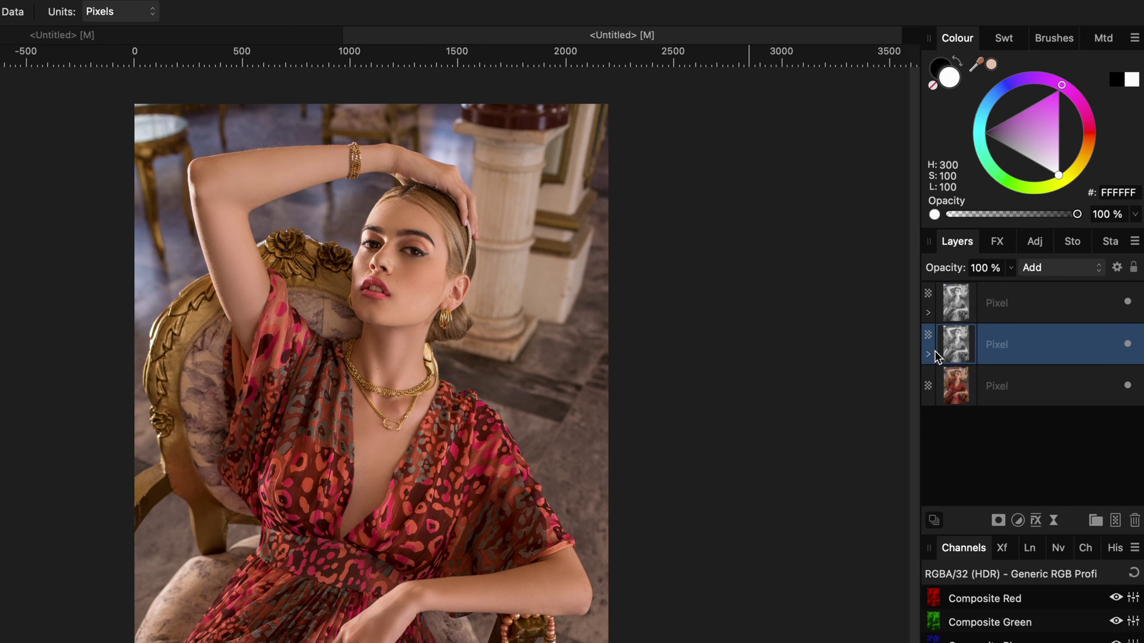
left_click(928, 355)
left_click(1049, 392)
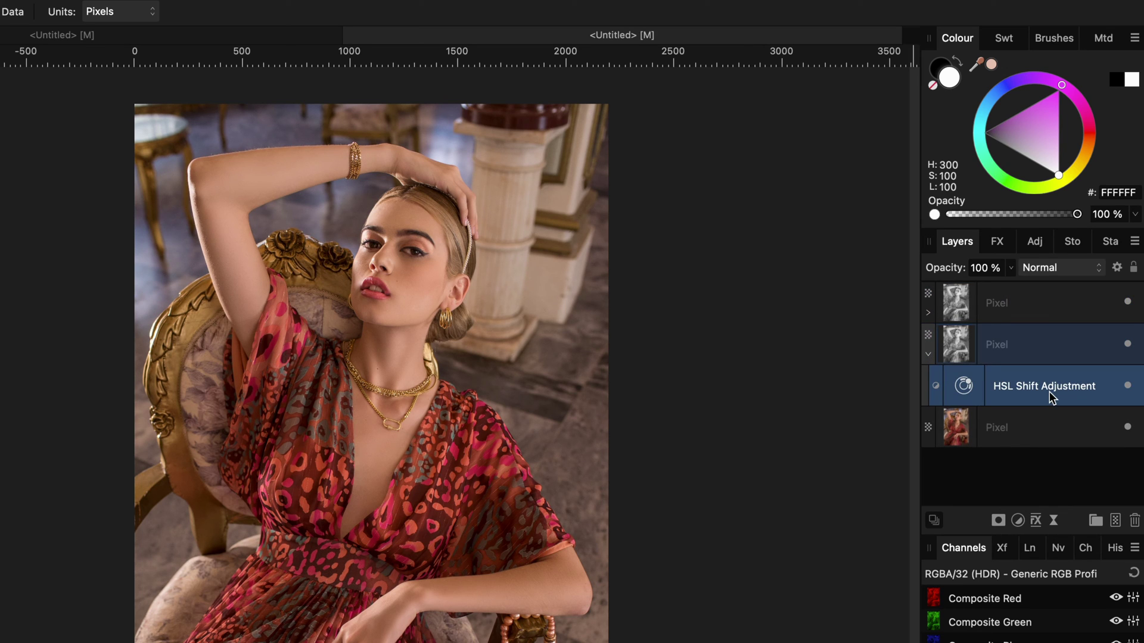
Add a Curves adjustment and pull its white point left to about 0.87
left_click(1018, 520)
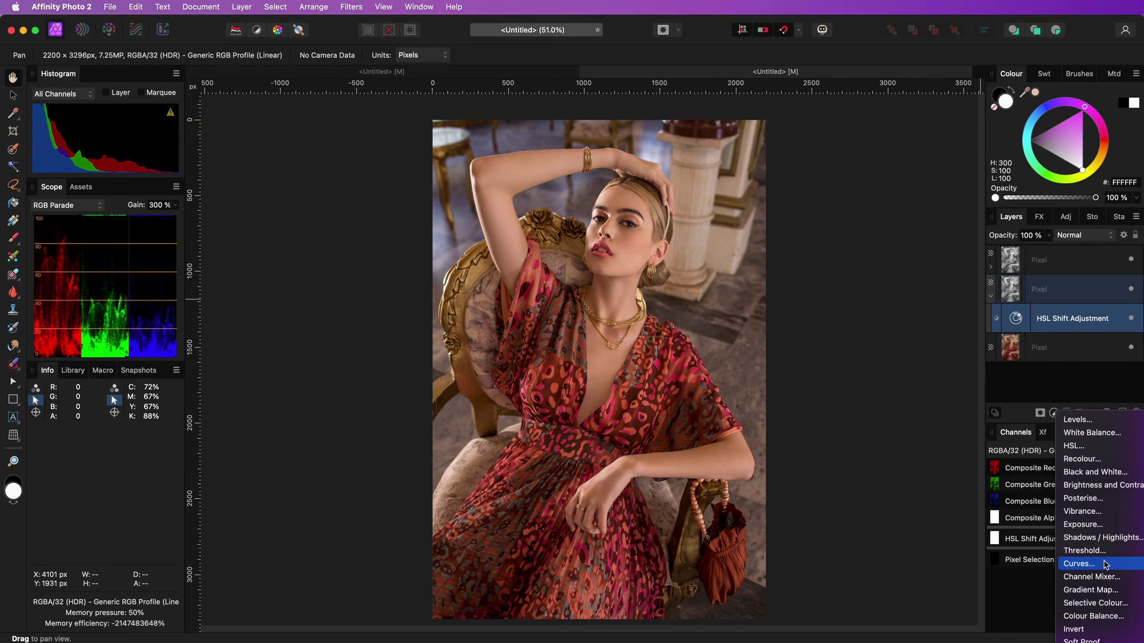
left_click(1081, 563)
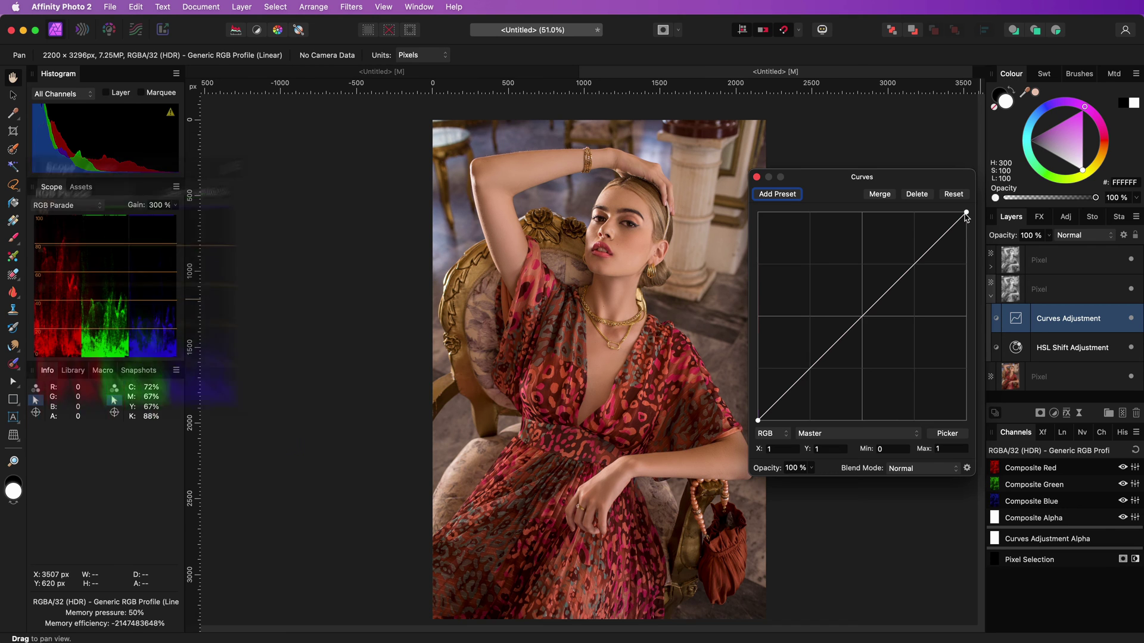
left_click_drag(967, 213, 940, 212)
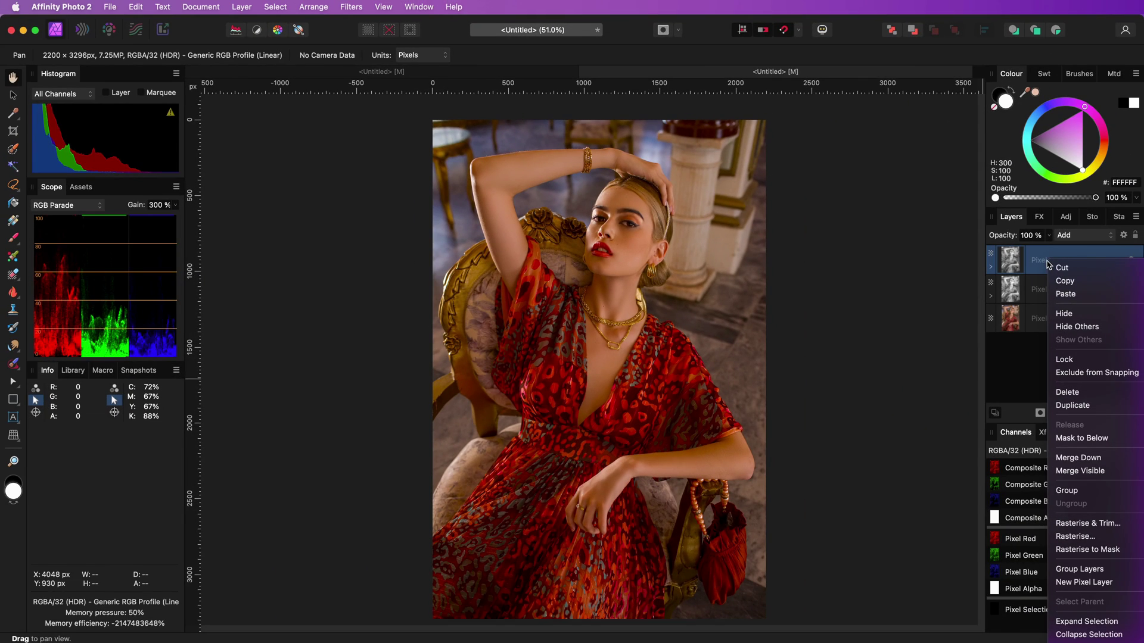
Merge Visible into a new layer and add an empty pixel layer at the top of the stack
left_click(1105, 471)
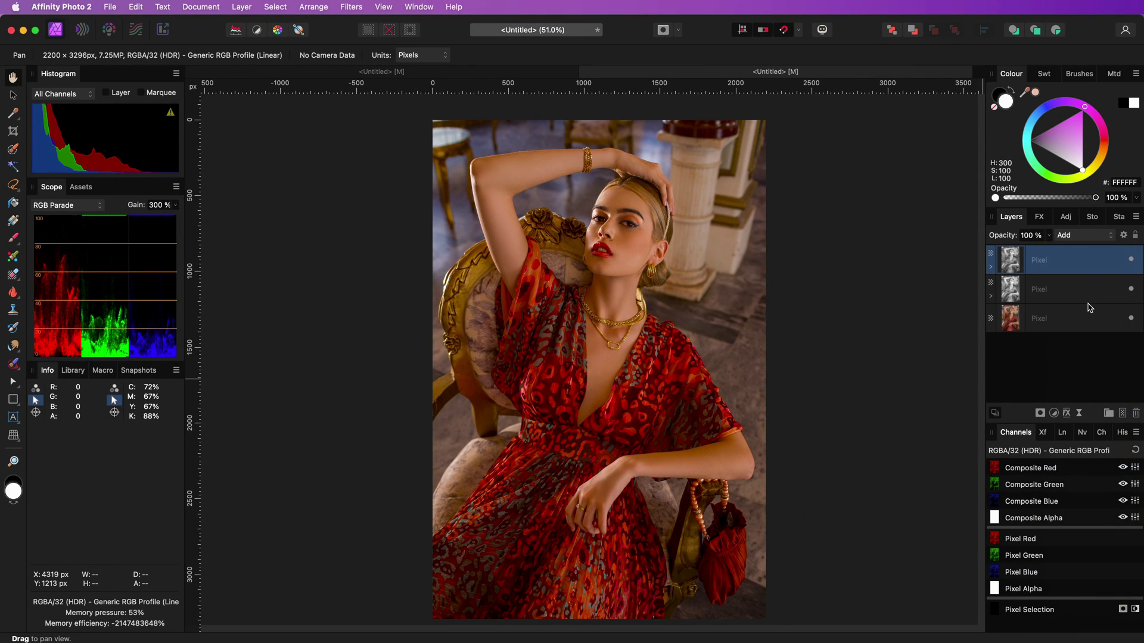
left_click(1131, 322, "shift")
key("super+shift+n")
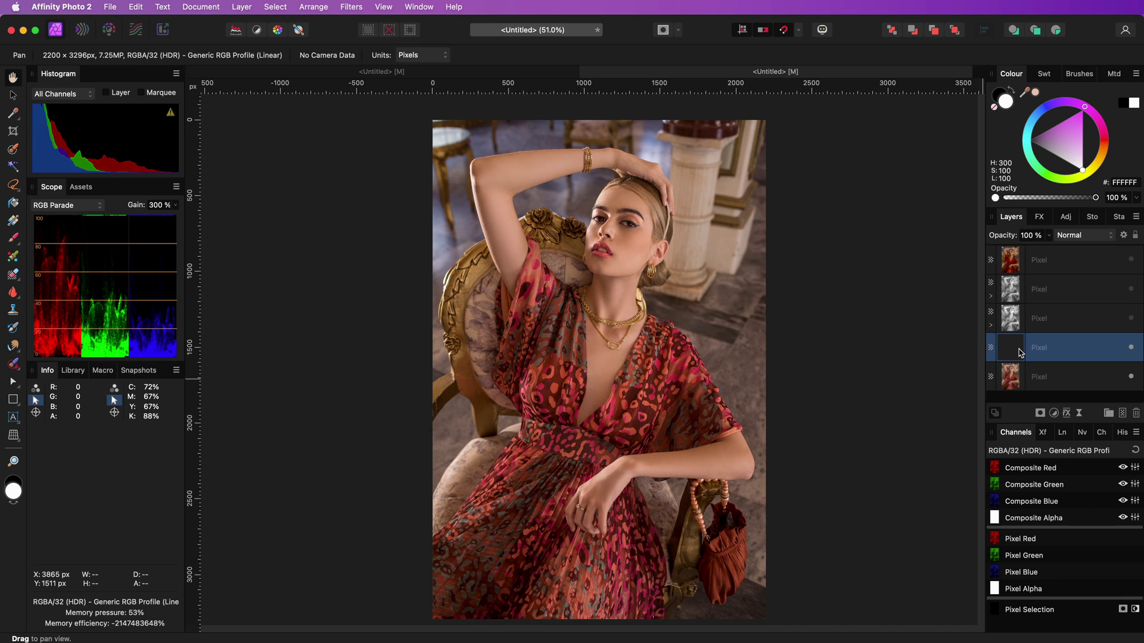
left_click_drag(1042, 260, 1050, 251)
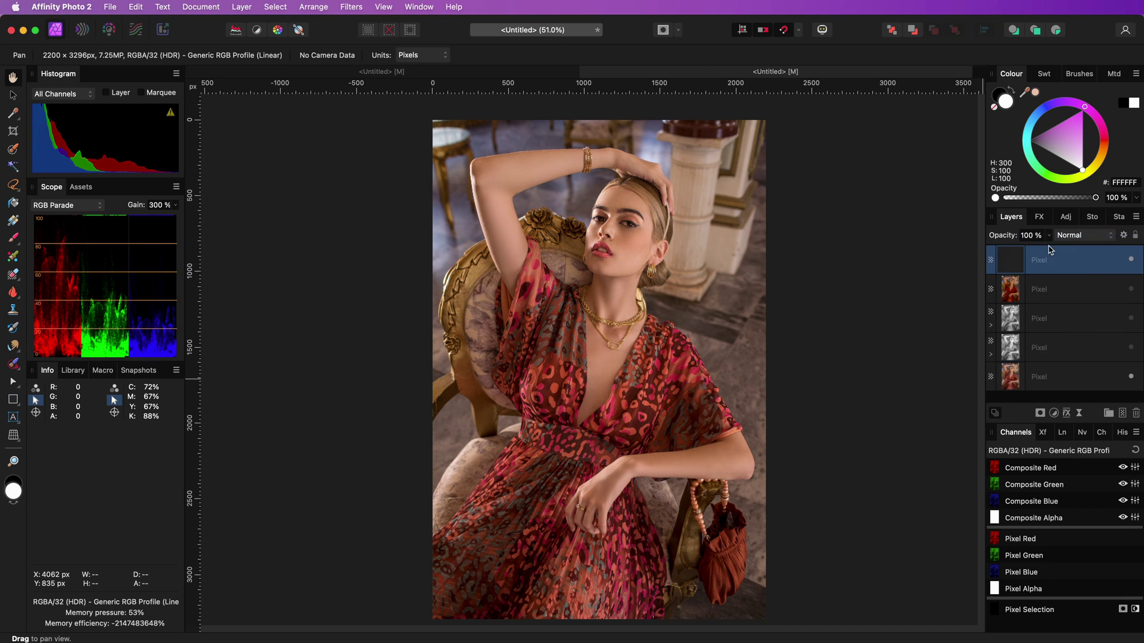
Add an HSL adjustment for the HSV comparison and hide that layer
left_click(1053, 413)
left_click(1074, 447)
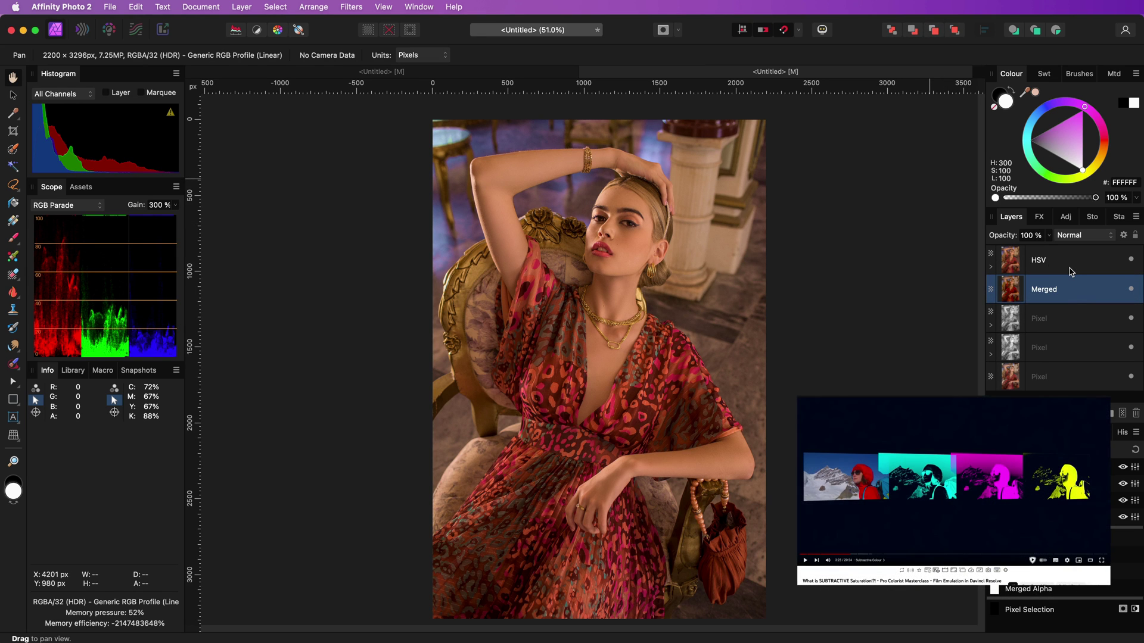
left_click(1131, 259)
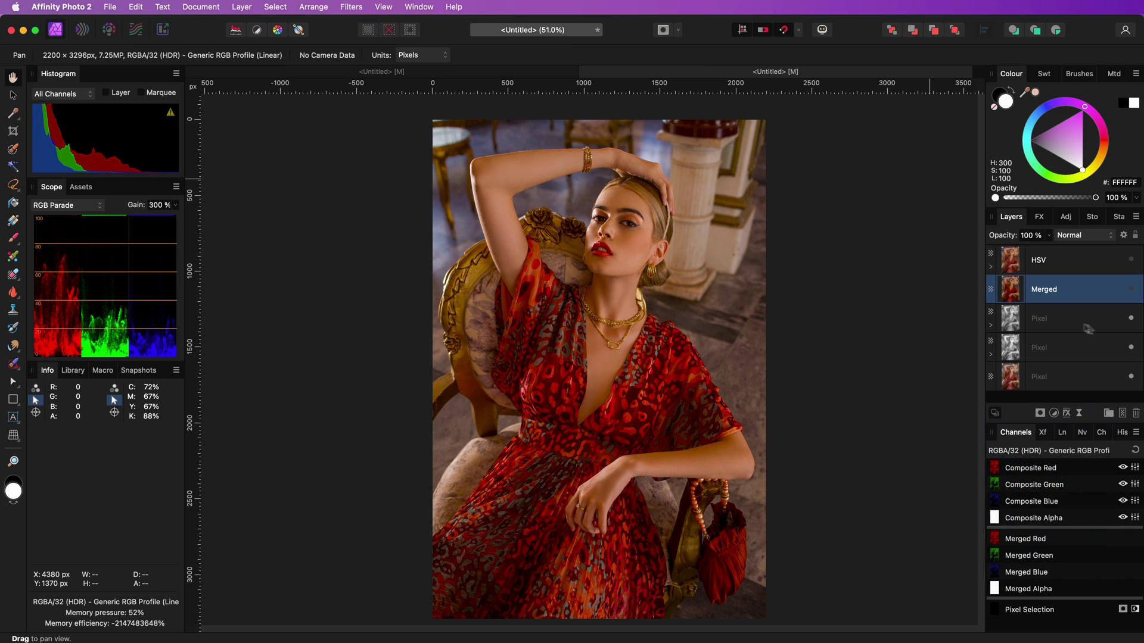
Convert the document's colour format to RGB/8, then make the Merged layer visible again
left_click(203, 7)
left_click(227, 57)
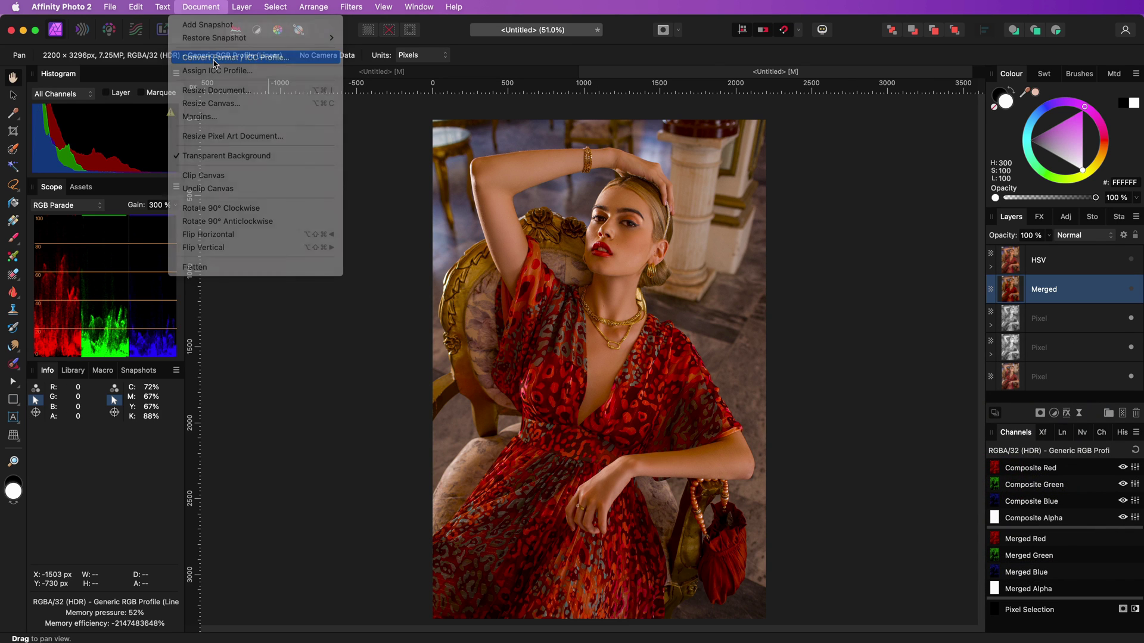
left_click(719, 365)
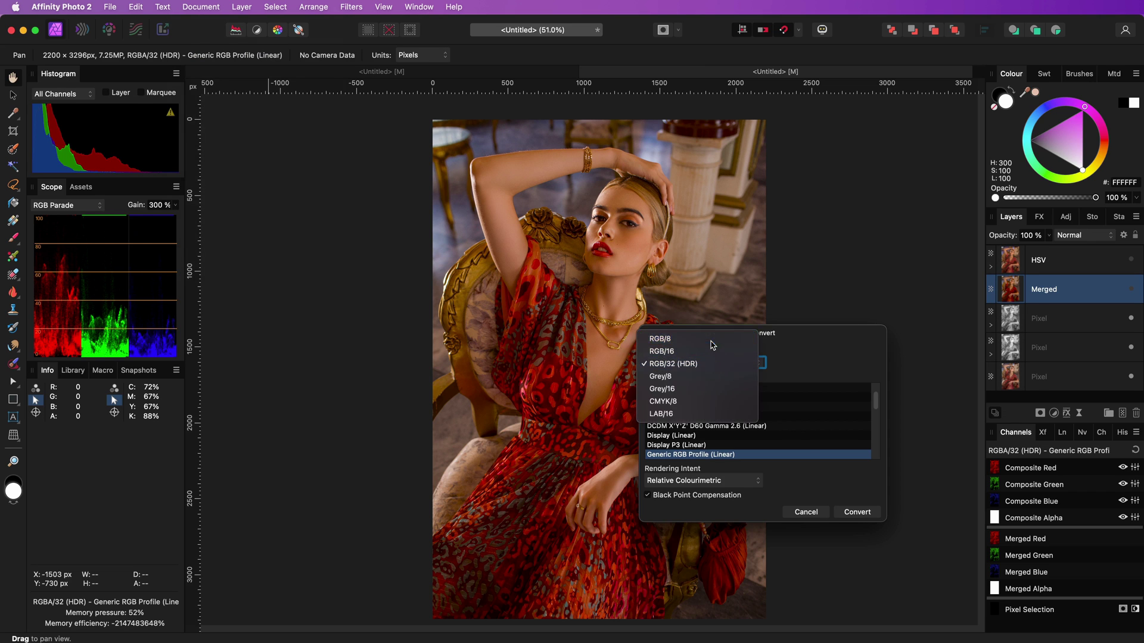
left_click(713, 340)
left_click(868, 517)
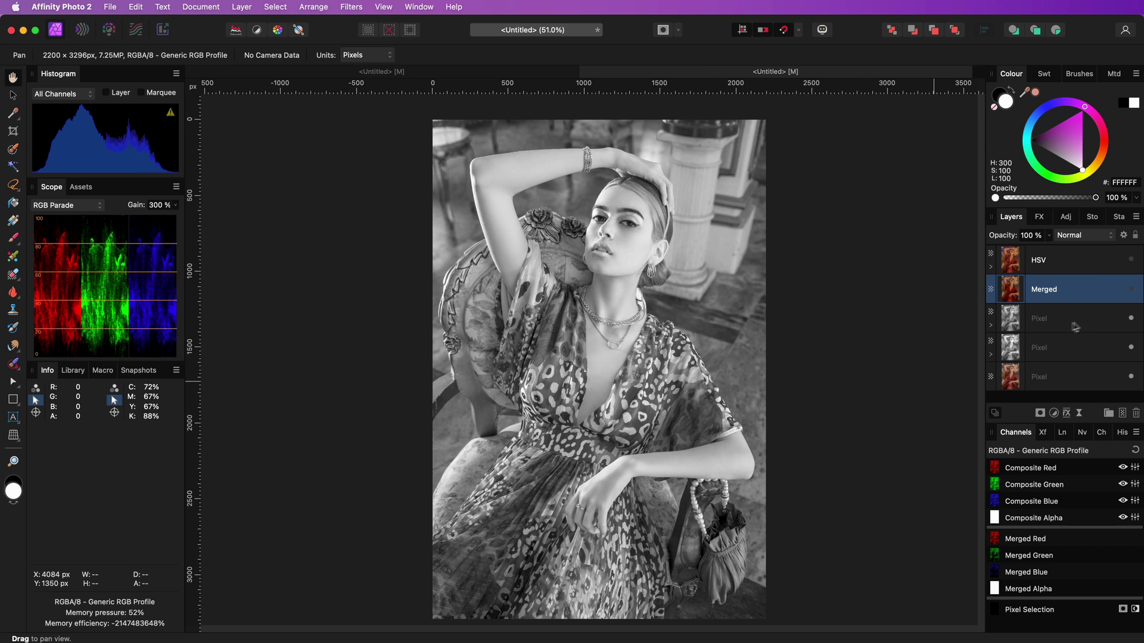
left_click(1131, 290)
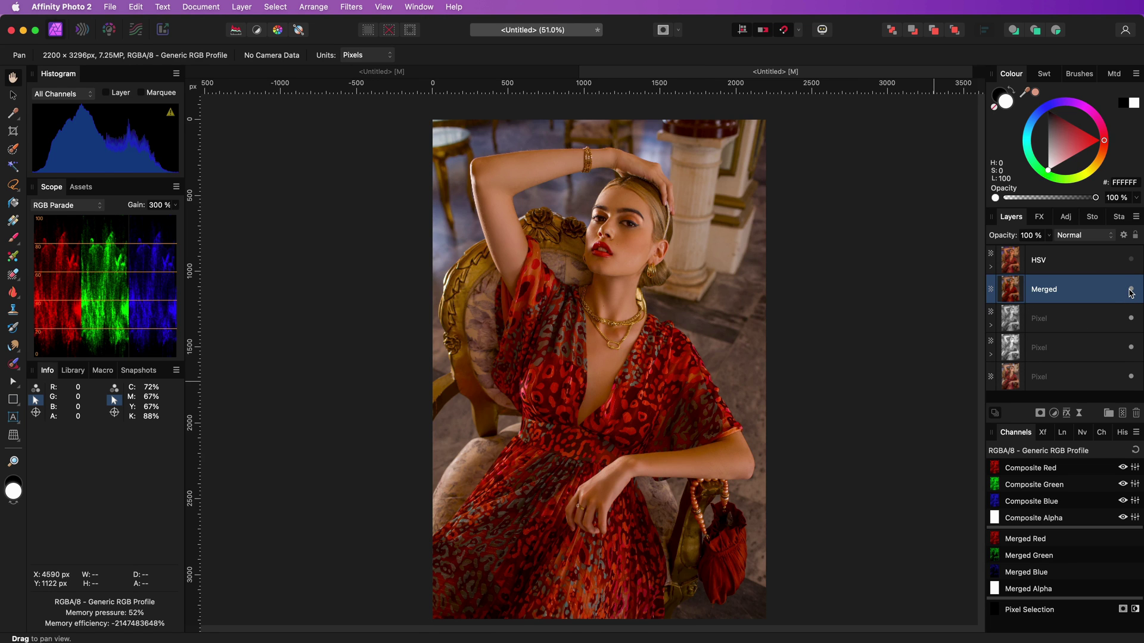